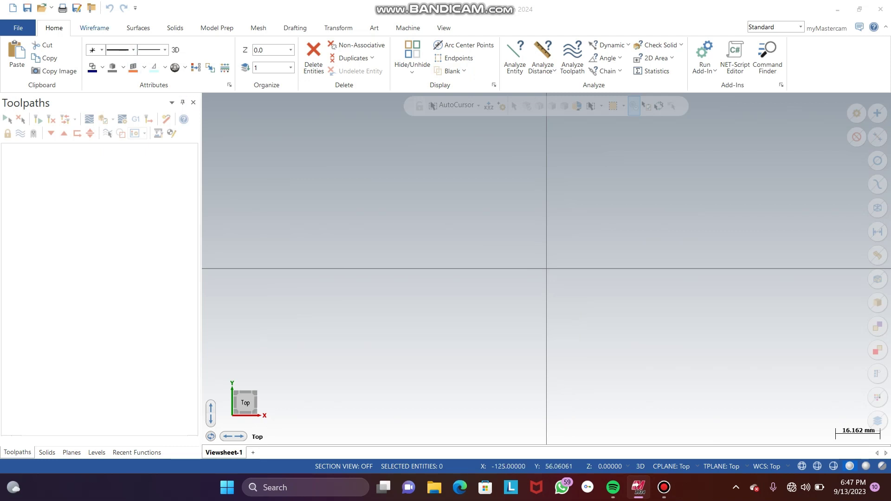
- Switch the ribbon to the Wireframe tab to reach the line drawing tools
left_click(94, 28)
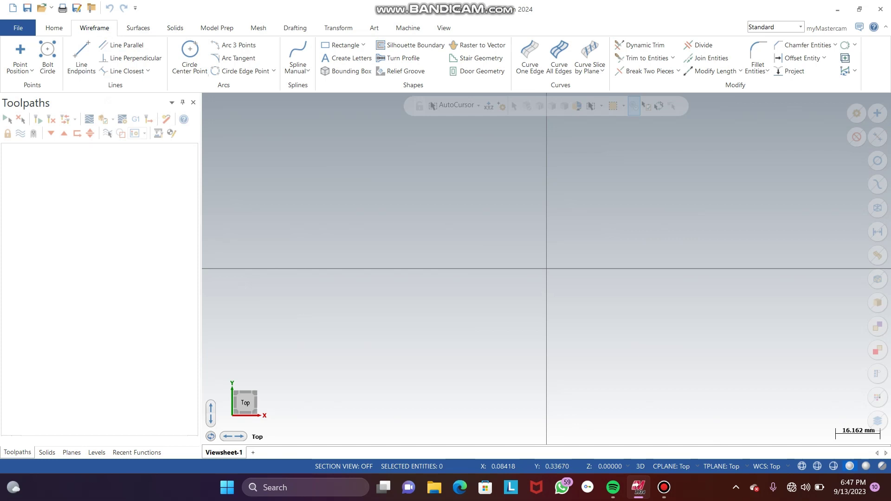
- Draw a 15 mm vertical line up from the origin and a 10 mm horizontal line left from its top
left_click(81, 56)
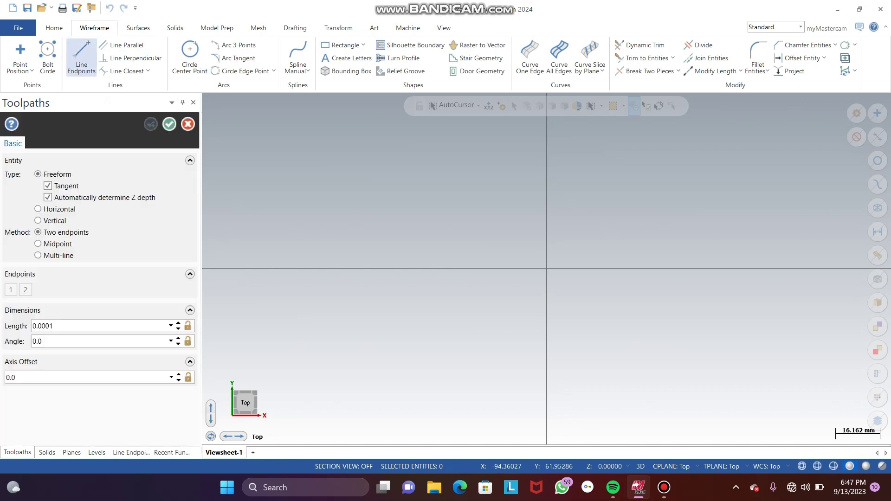
left_click(546, 269)
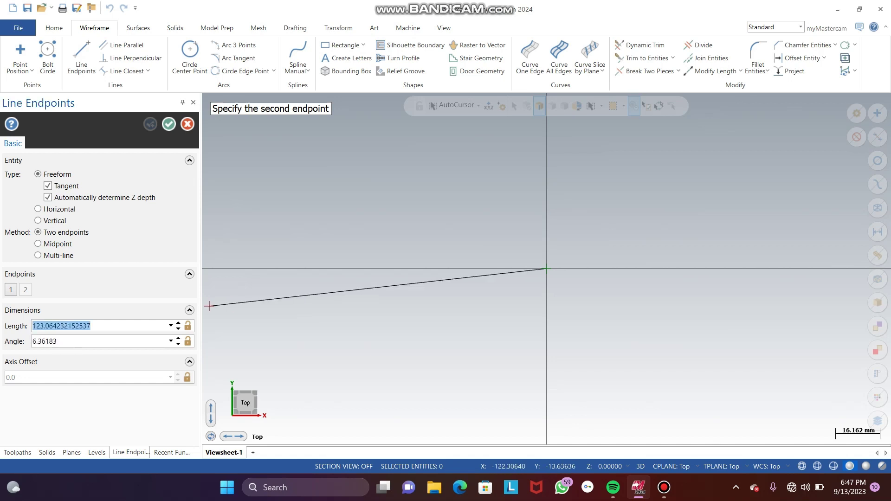
key("BackSpace")
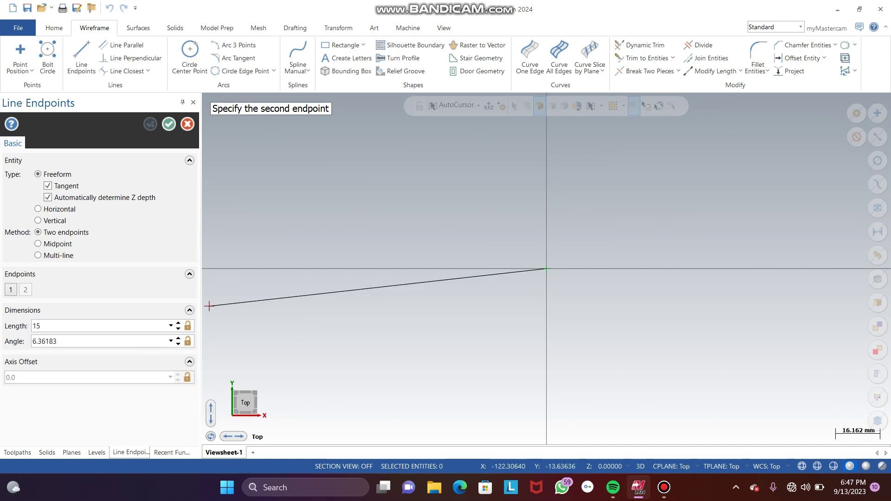
key("Return")
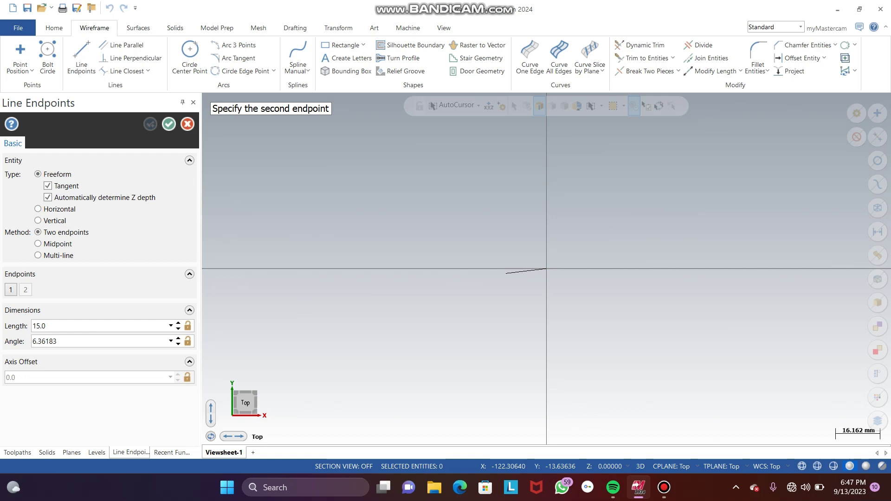
left_click(547, 228)
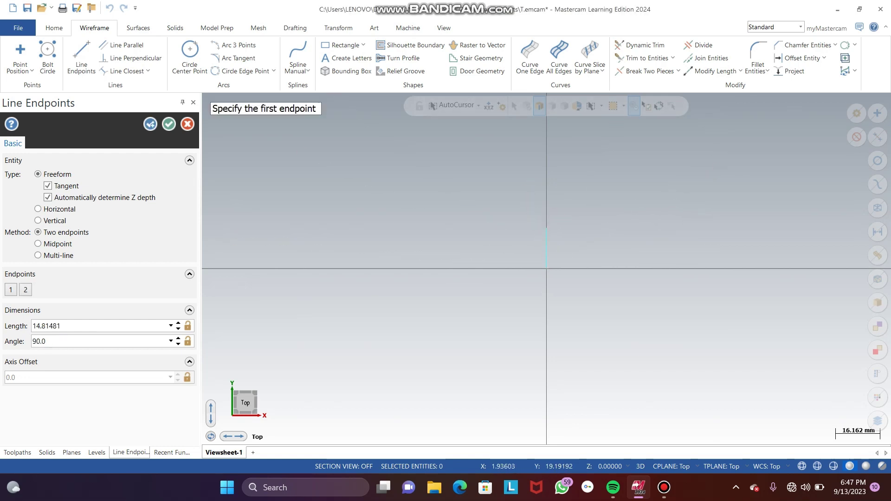
left_click(546, 227)
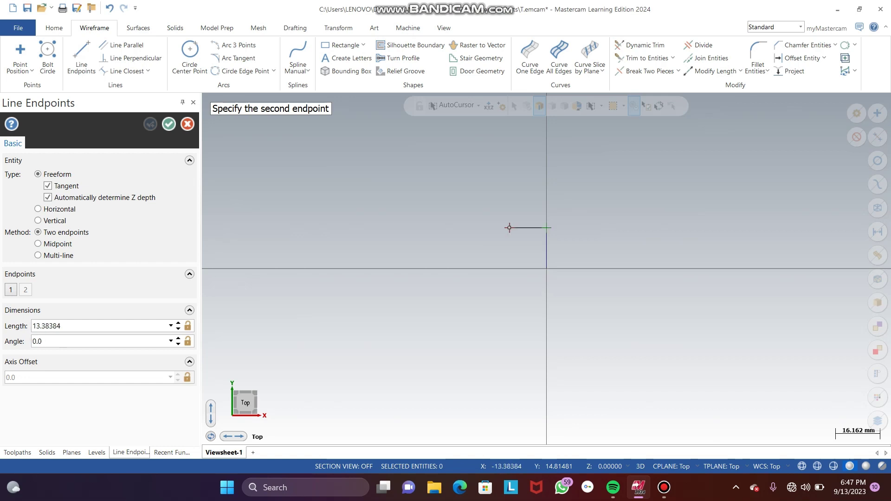
double_click(79, 326)
key("BackSpace")
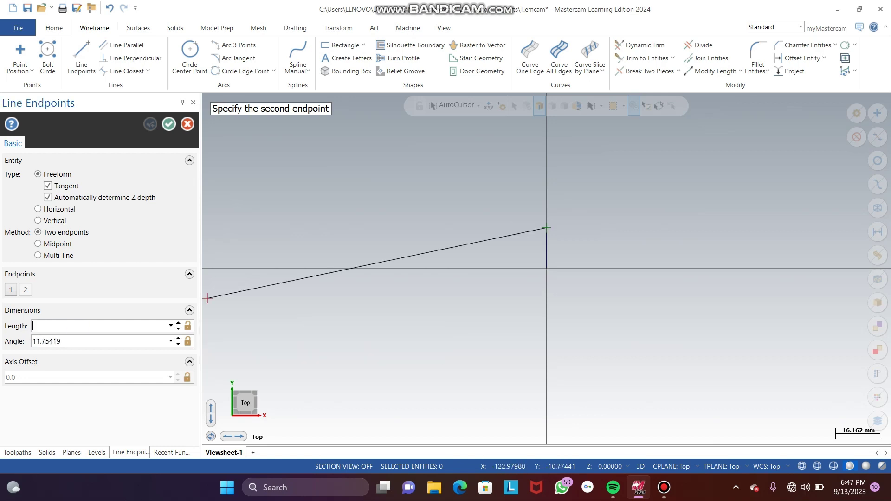
key("Return")
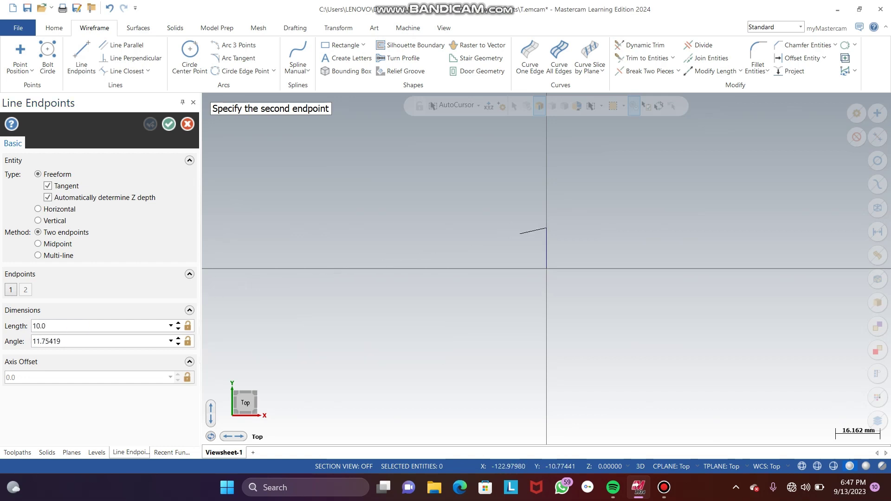
left_click(500, 228)
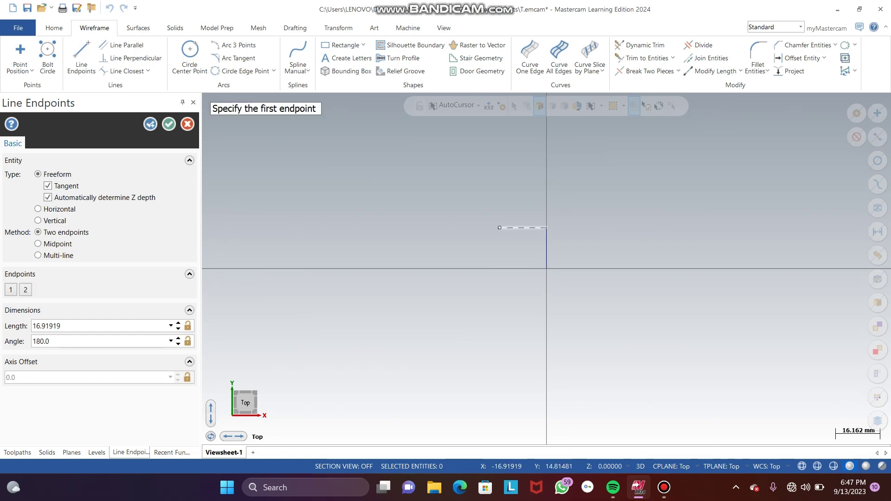
- Add a 15 mm line left along the axis from the origin and a 15 mm line from its end
left_click(546, 269)
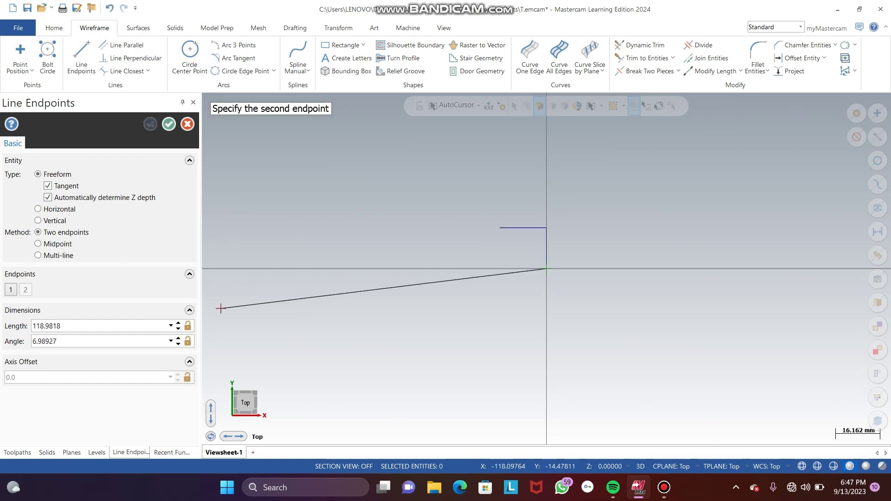
double_click(70, 326)
key("BackSpace")
type("15")
key("Return")
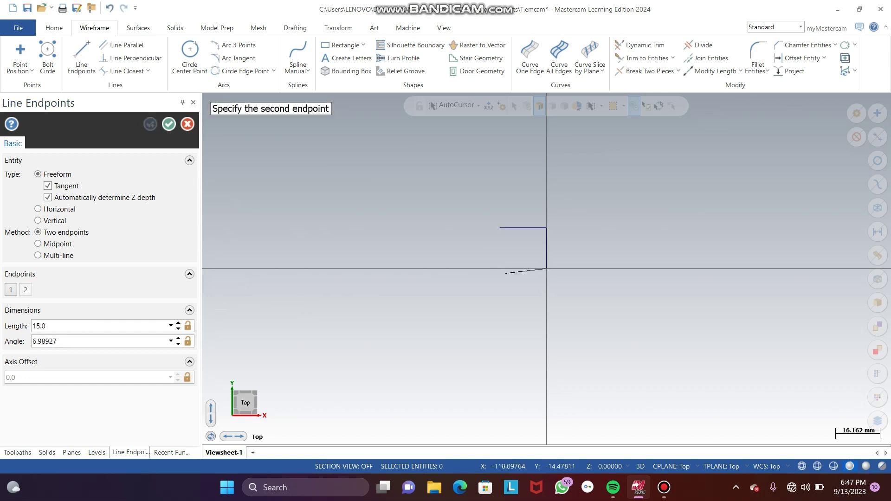
left_click(493, 268)
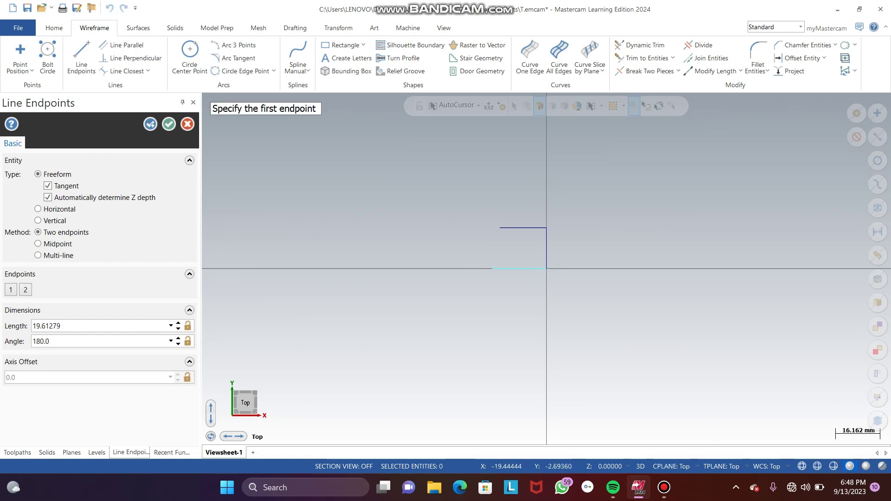
left_click(492, 269)
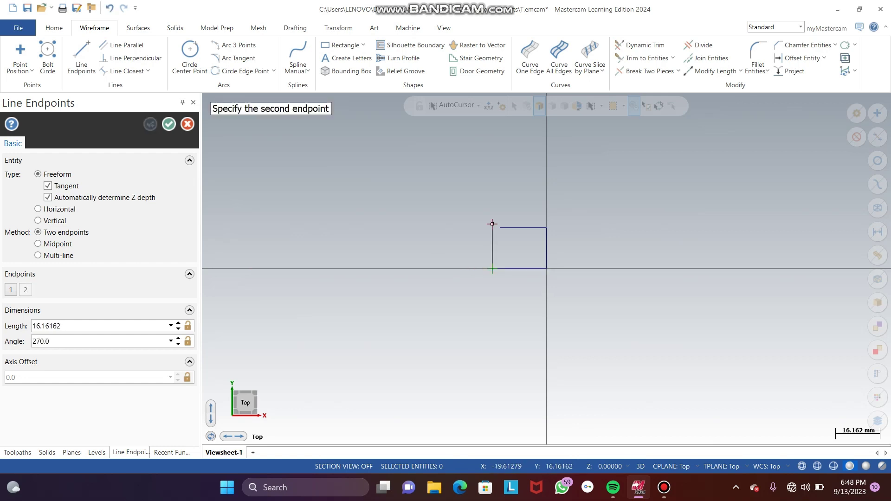
type("15")
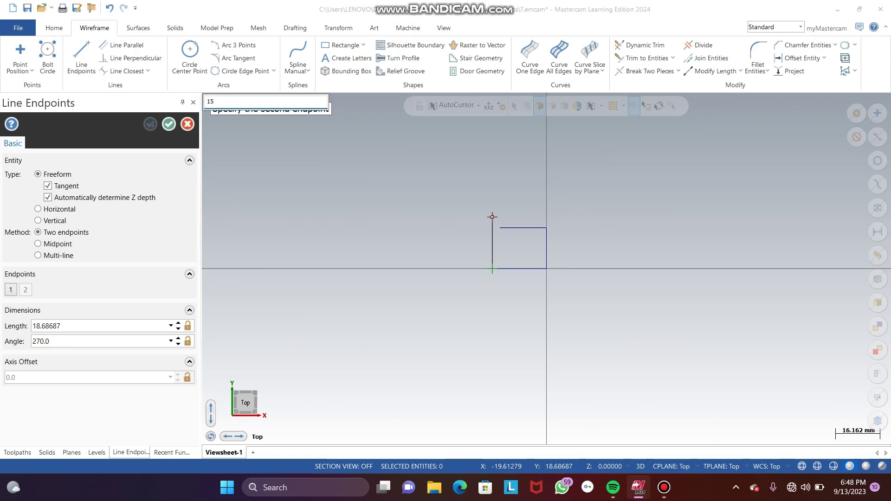
key("Return")
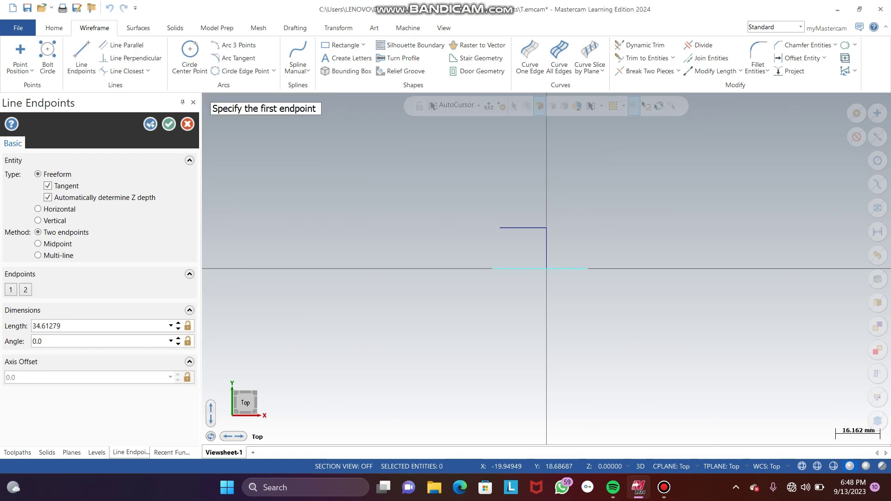
key("Escape")
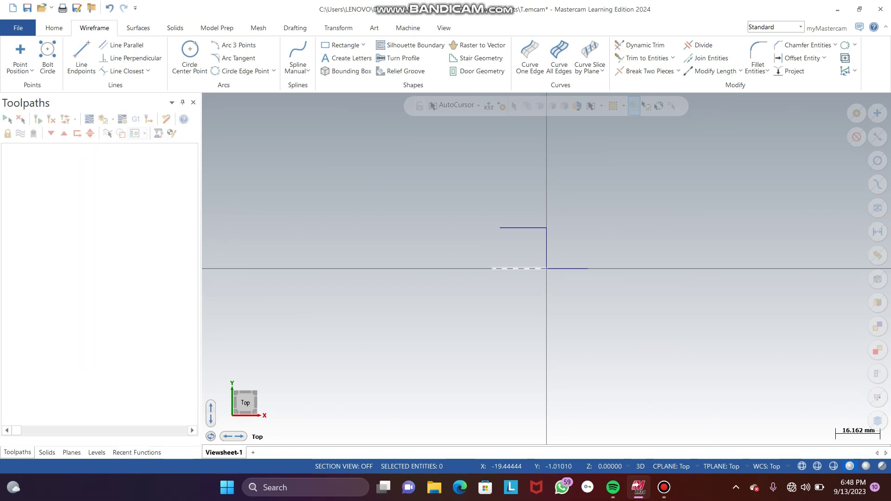
- Draw a 15 mm vertical line upward from the axis line's left end
left_click(81, 58)
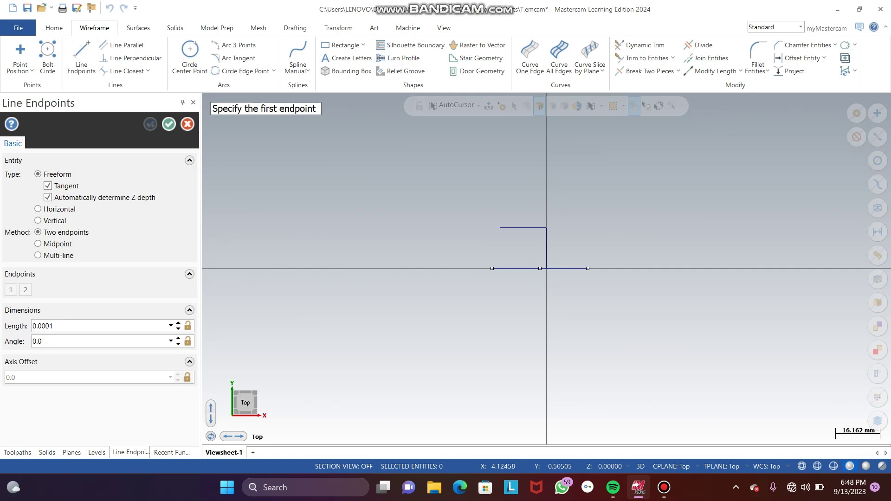
key("Escape")
left_click(559, 269)
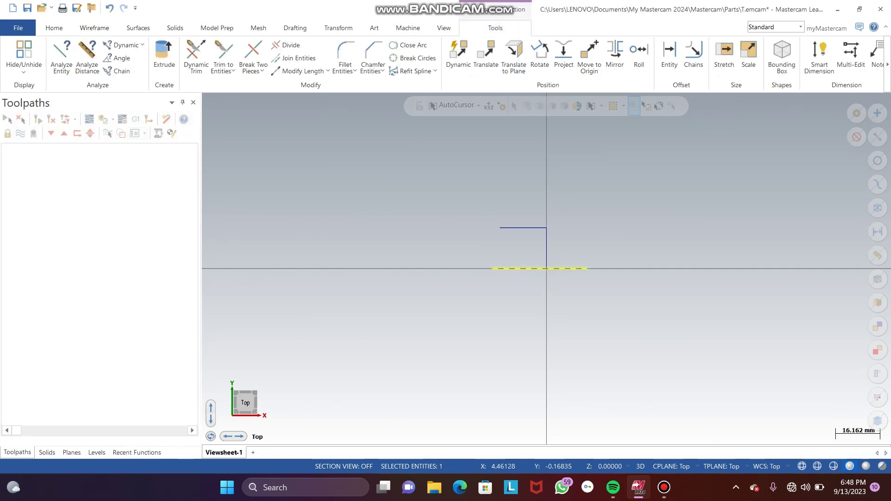
key("Escape")
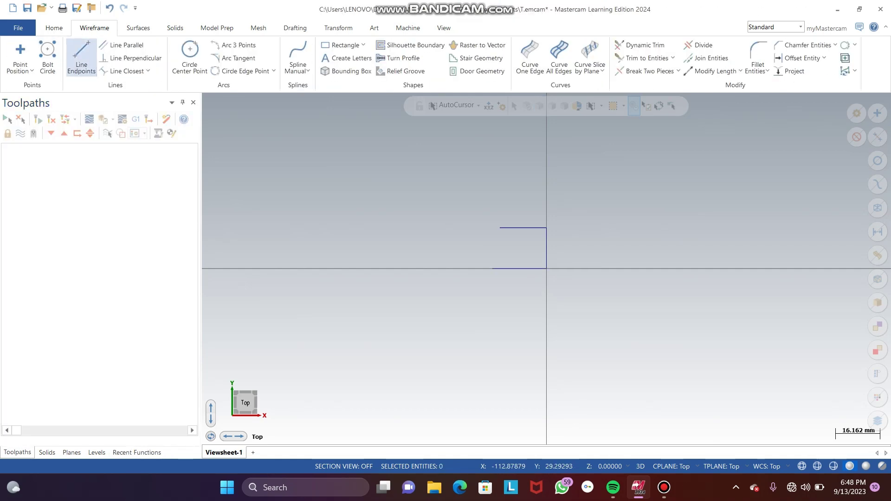
left_click(81, 58)
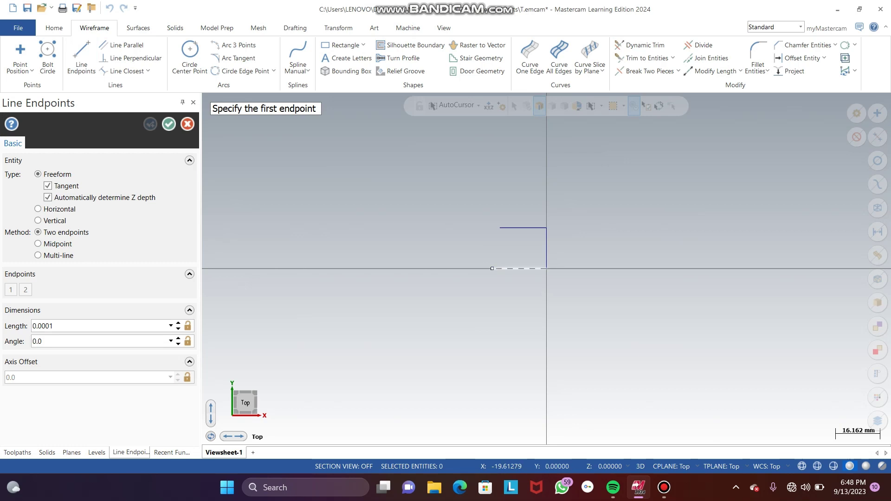
left_click(492, 268)
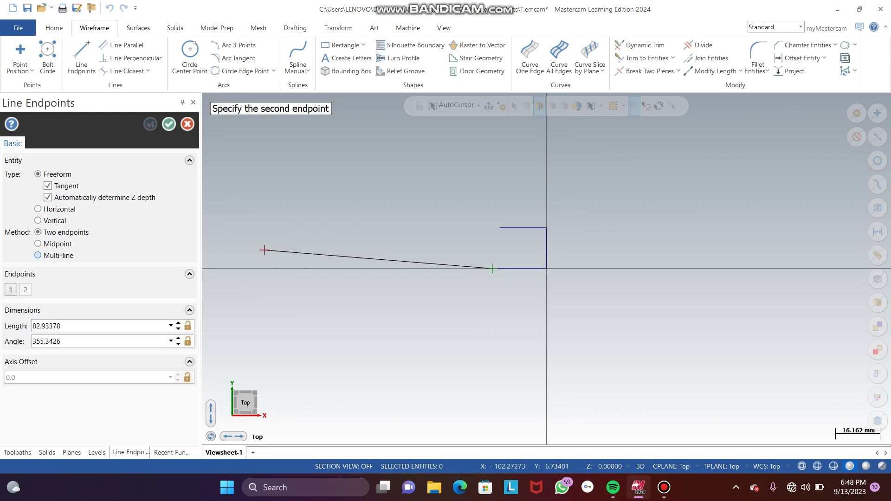
key("Tab")
key("BackSpace")
type("15")
key("Return")
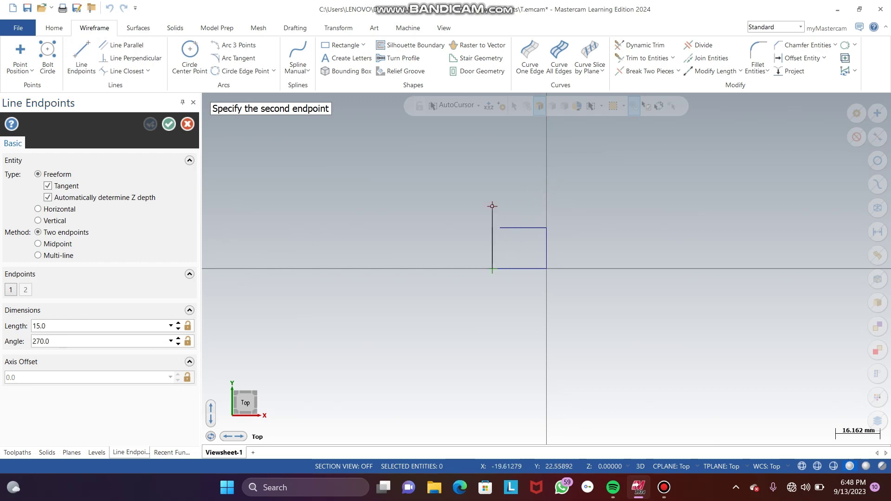
left_click(492, 207)
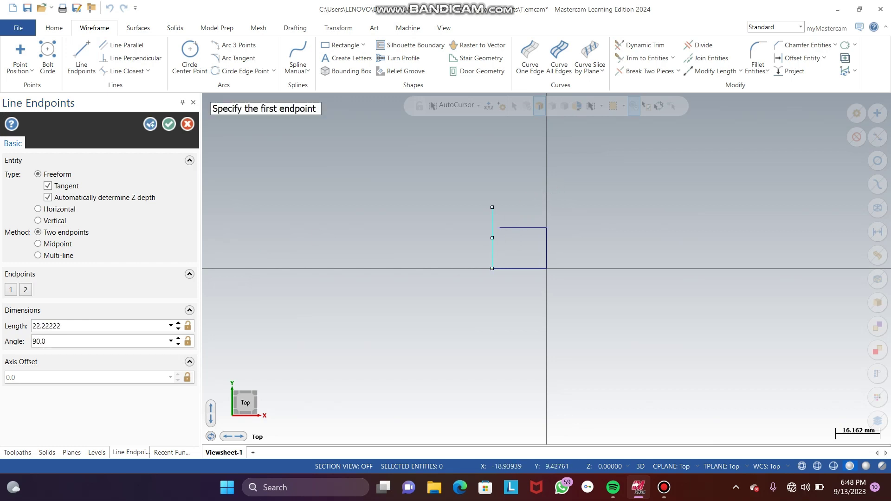
- Delete the stray left vertical line from the profile sketch
left_click(492, 239)
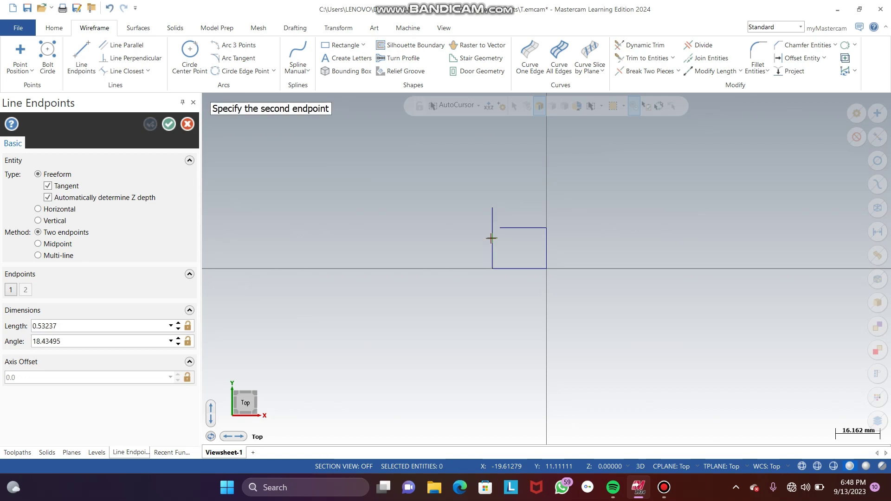
key("Escape")
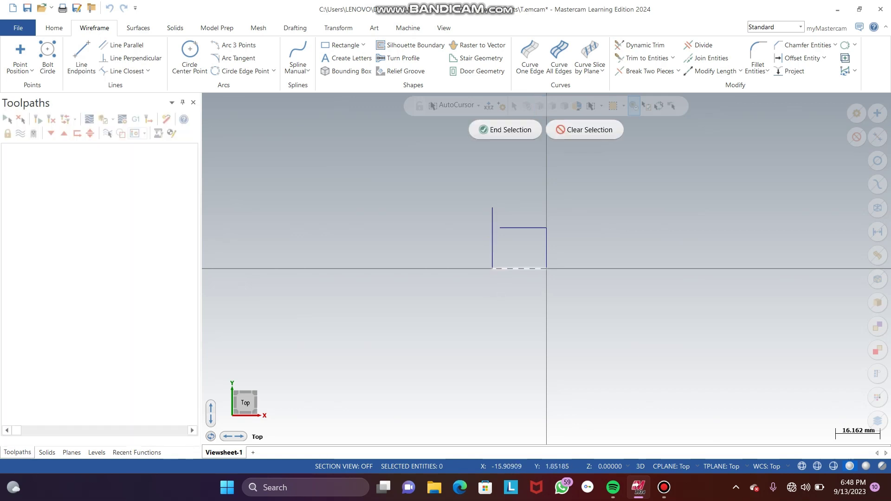
key("Escape")
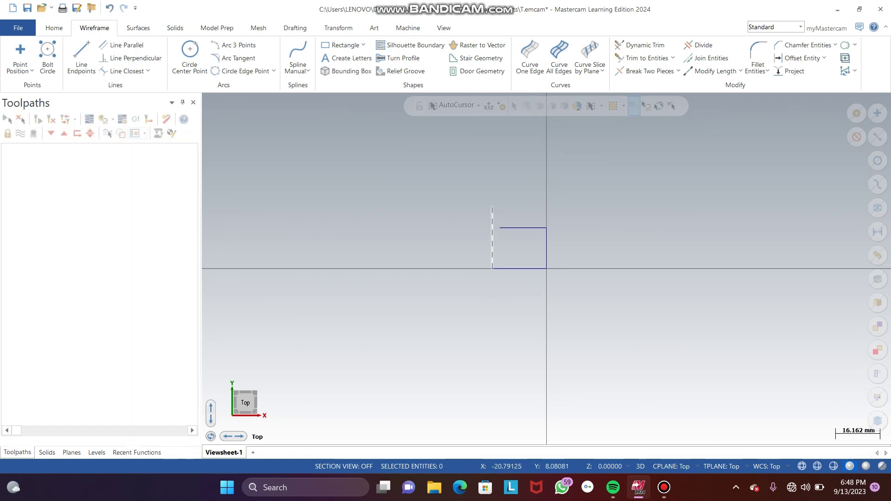
left_click(493, 238)
key("Delete")
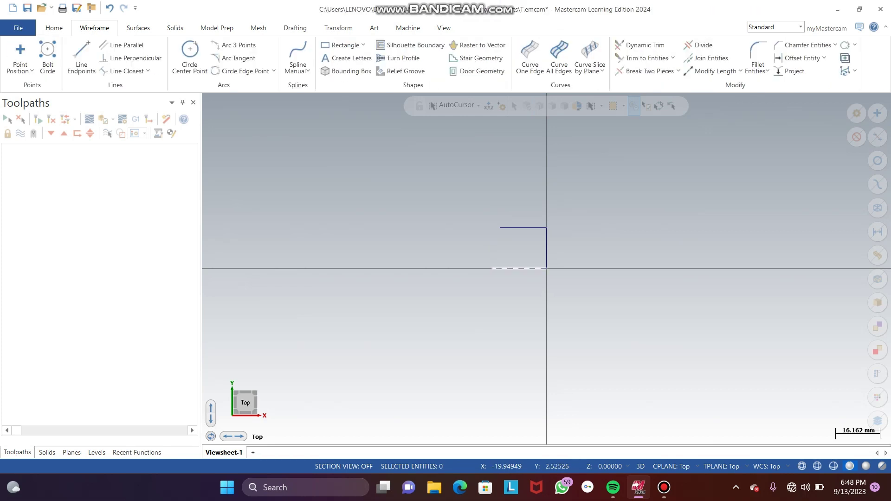
left_click(81, 56)
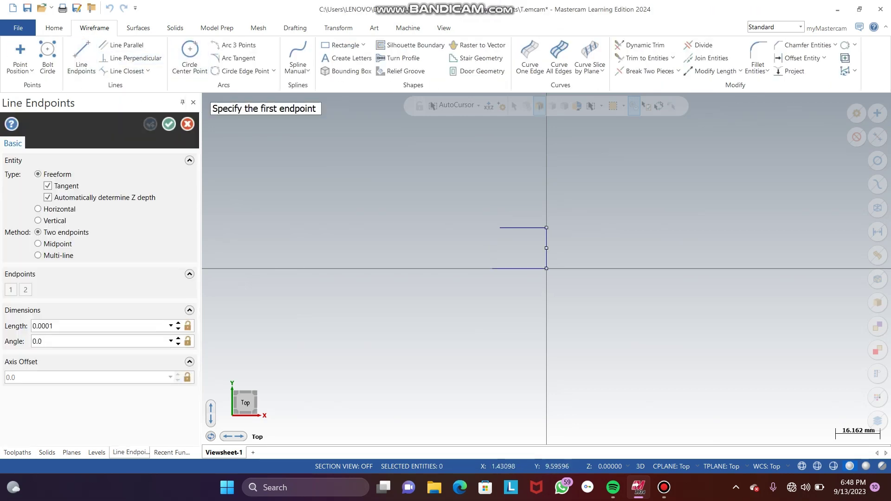
- Draw a 15 mm vertical edge up from the axis corner and an angled chamfer to its top
left_click(492, 268)
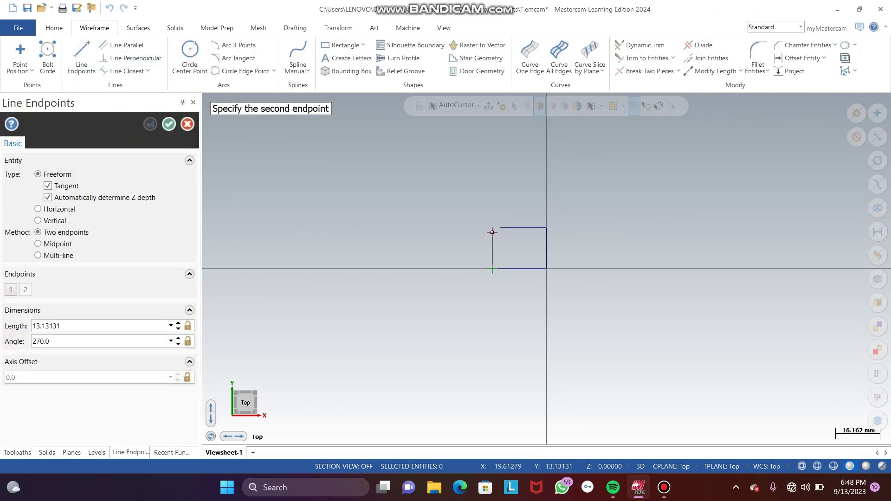
left_click(70, 326)
type("1")
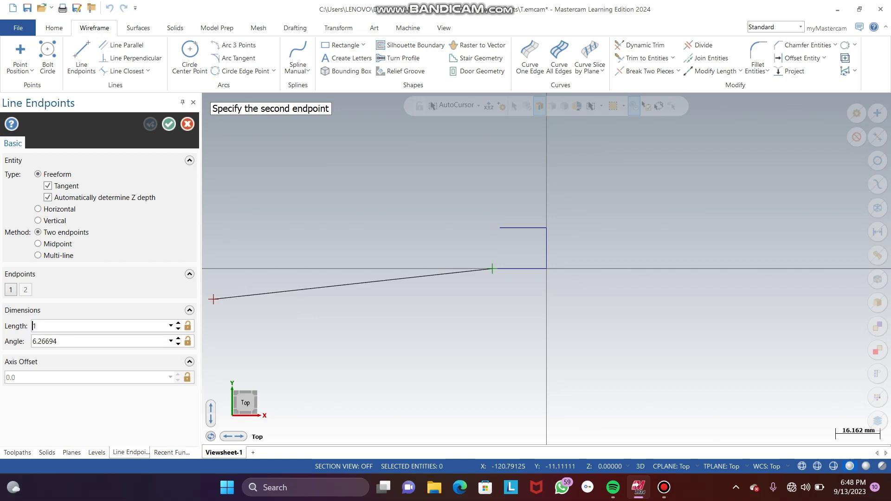
type("5")
key("Return")
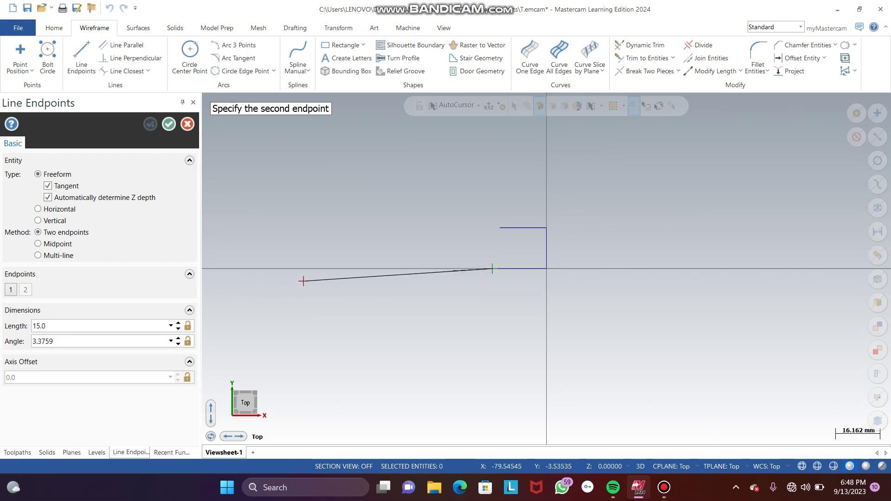
left_click(493, 219)
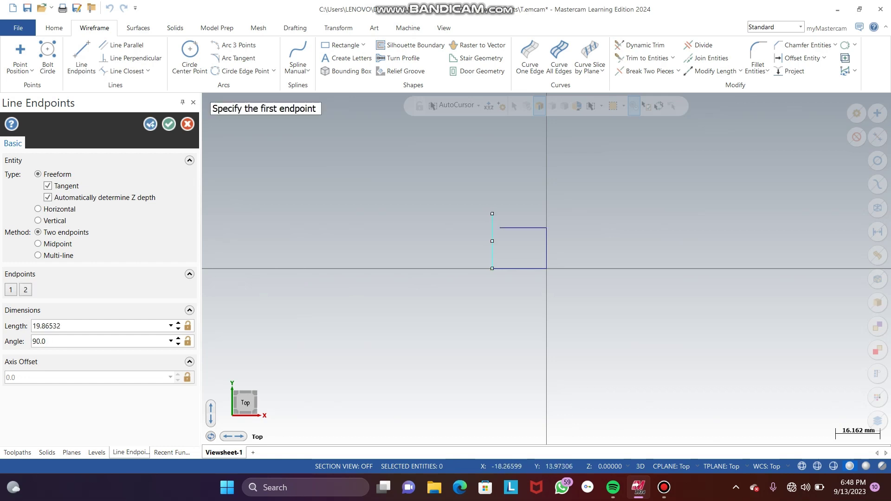
left_click(499, 228)
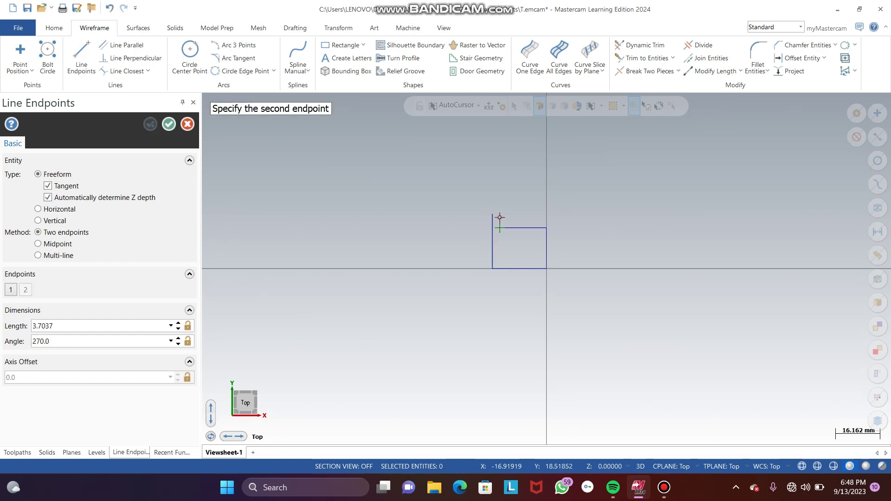
left_click(493, 215)
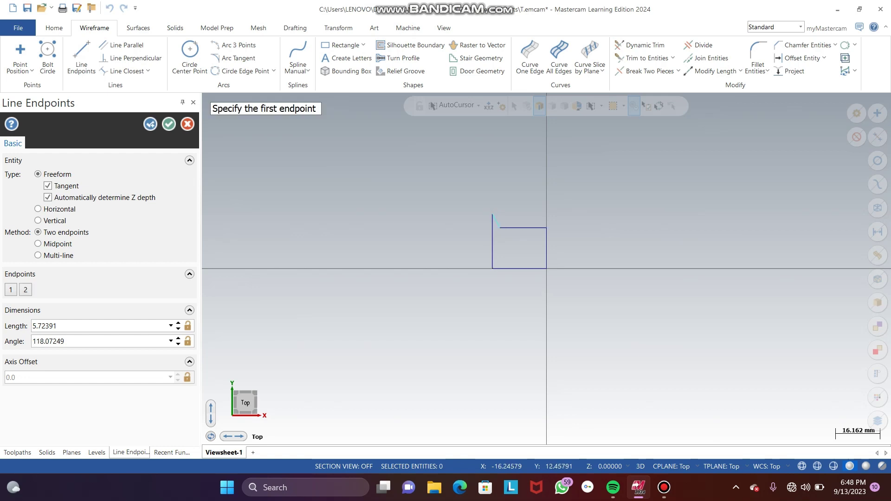
- Add a 20 mm horizontal step running left and a 10 mm vertical rise
left_click(492, 214)
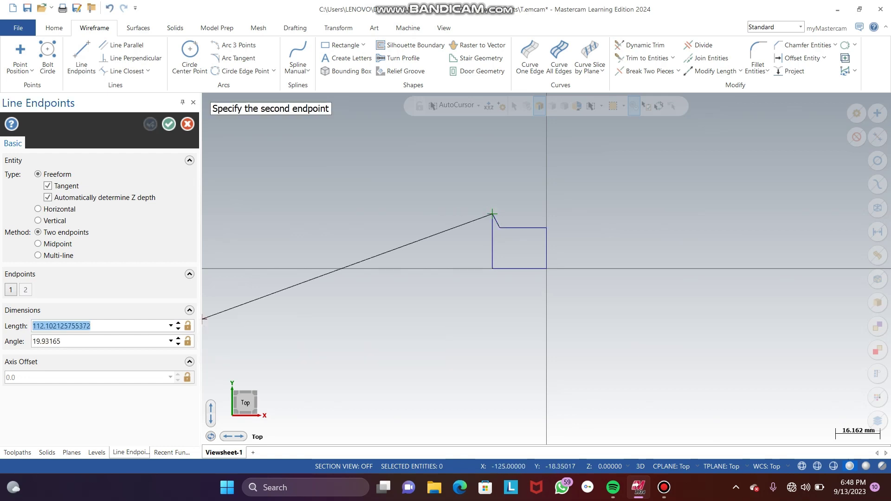
type("20.0")
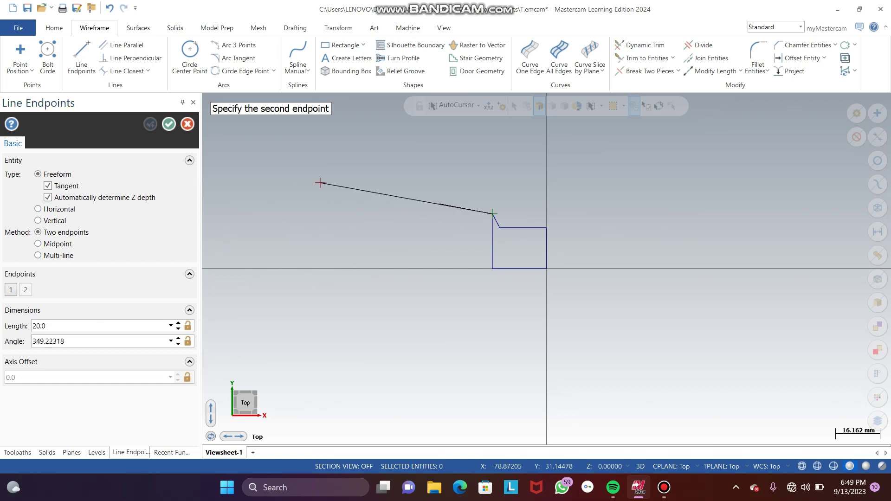
left_click(440, 214)
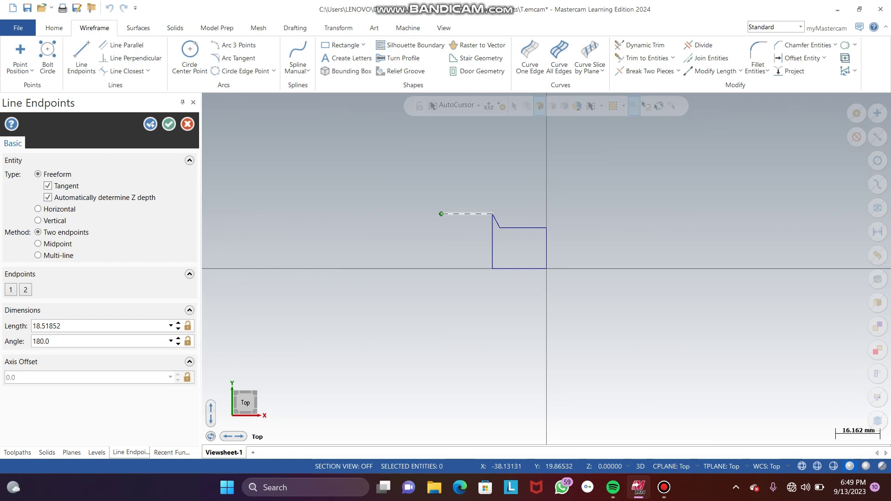
left_click(441, 214)
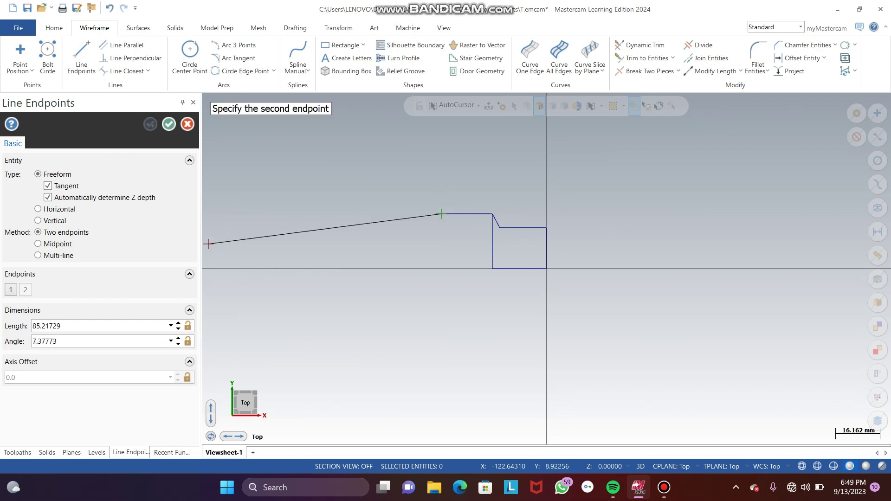
double_click(61, 326)
key("BackSpace")
type("10")
key("Return")
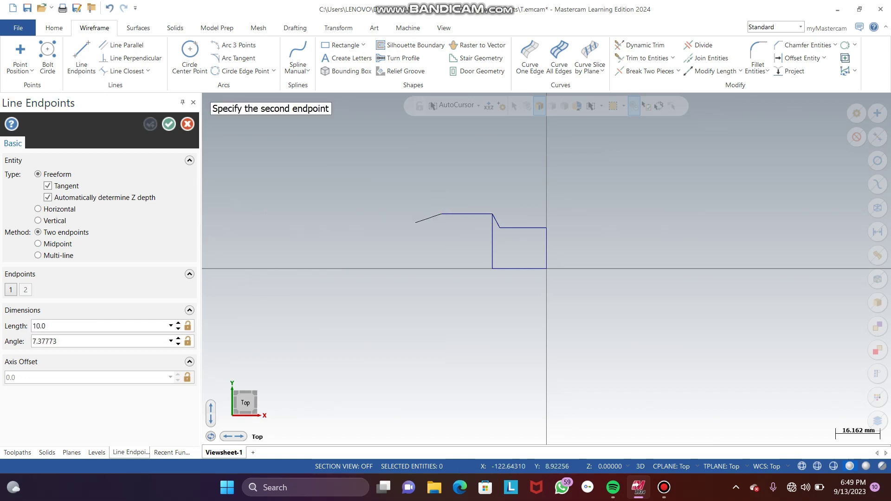
left_click(441, 189)
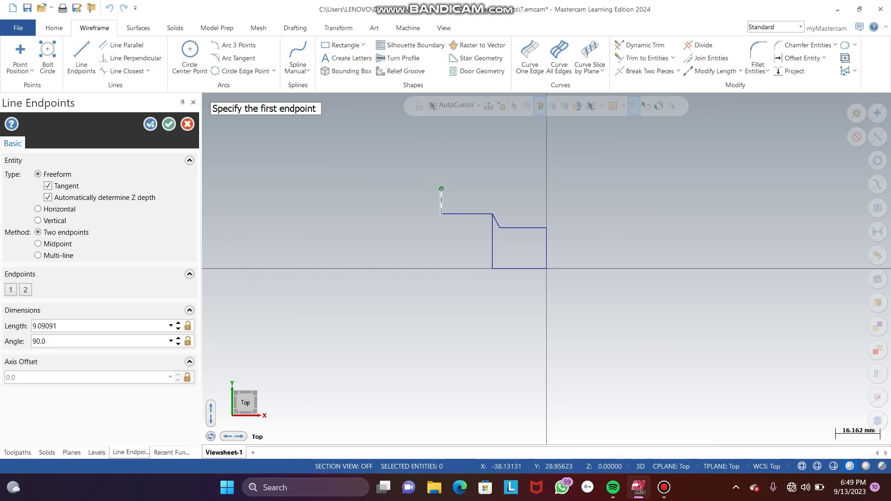
- Draw the 20 mm top step to the left and a short vertical line upward
left_click(441, 189)
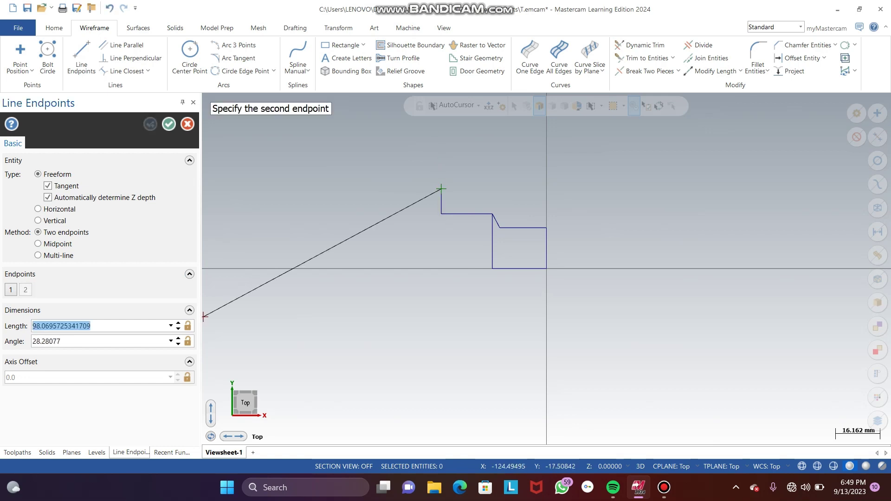
type("20")
key("Return")
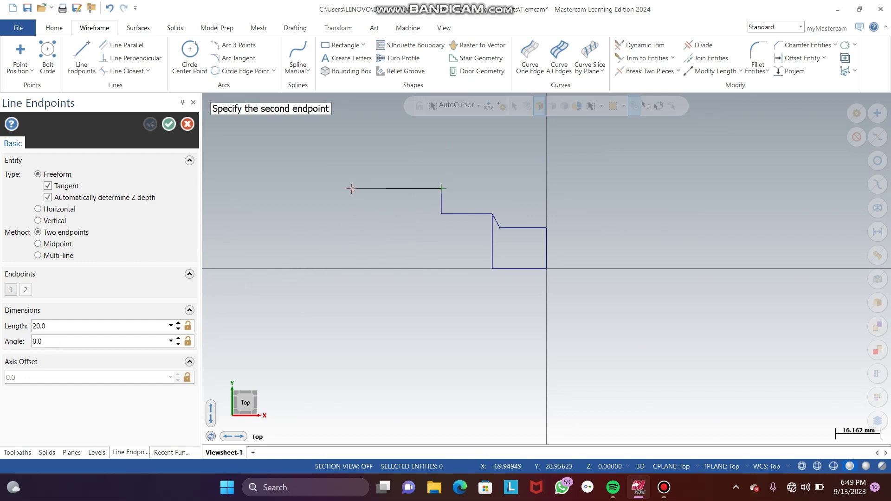
left_click(405, 189)
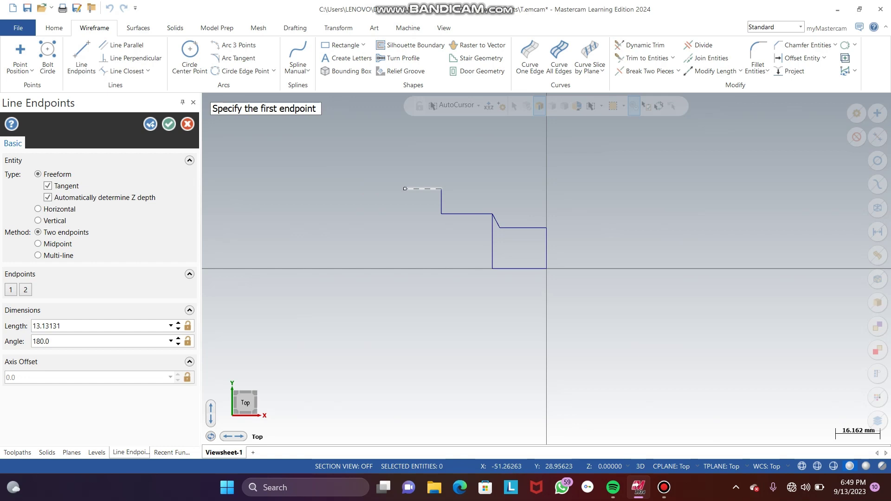
left_click(406, 189)
left_click(406, 172)
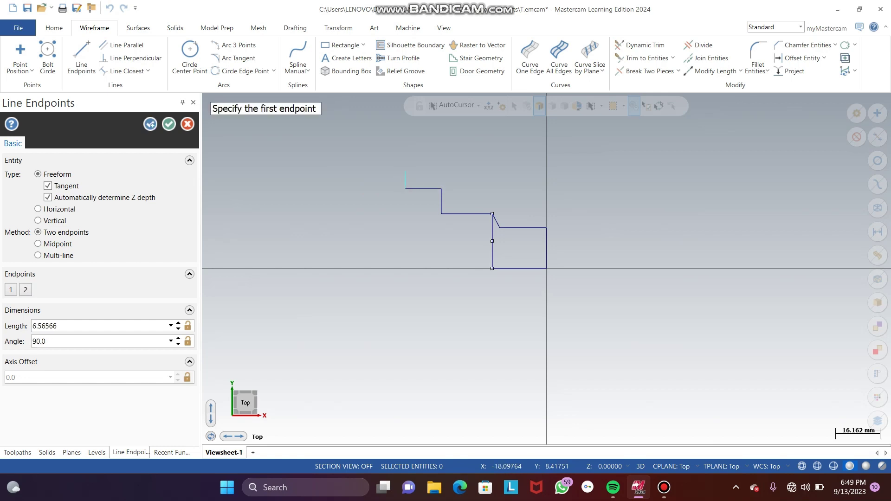
- Delete the inner vertical line and the bottom axis line
key("Escape")
left_click(493, 247)
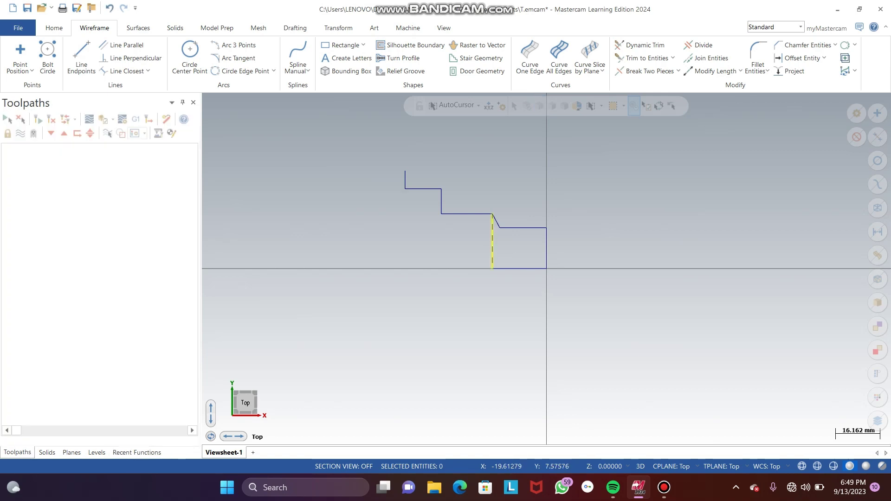
left_click(506, 267)
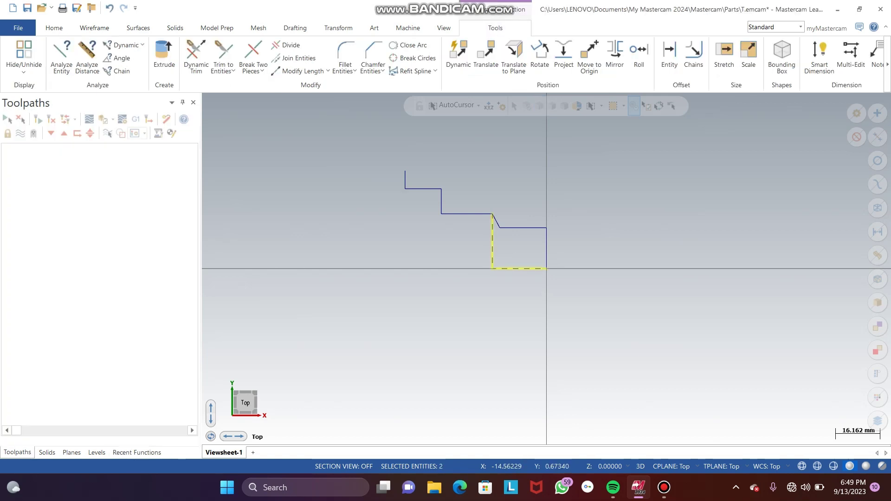
key("Delete")
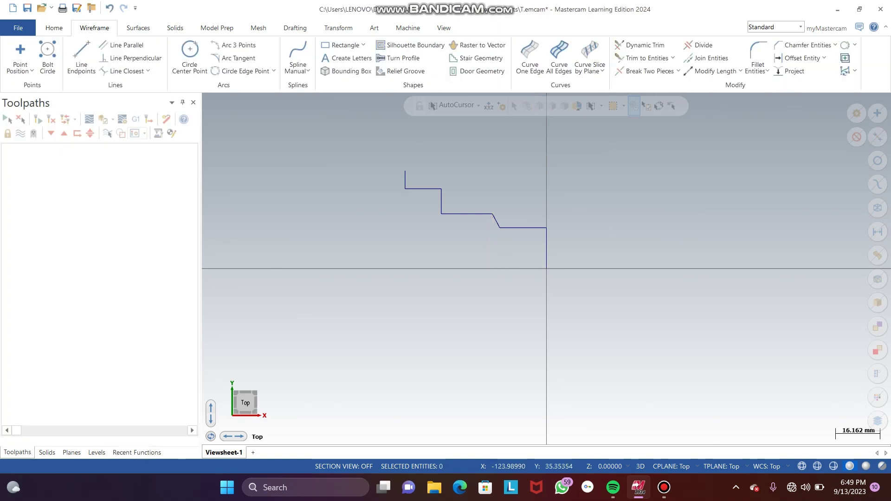
- Select the Lathe Default MM machine and open the machine group's Stock setup
left_click(408, 28)
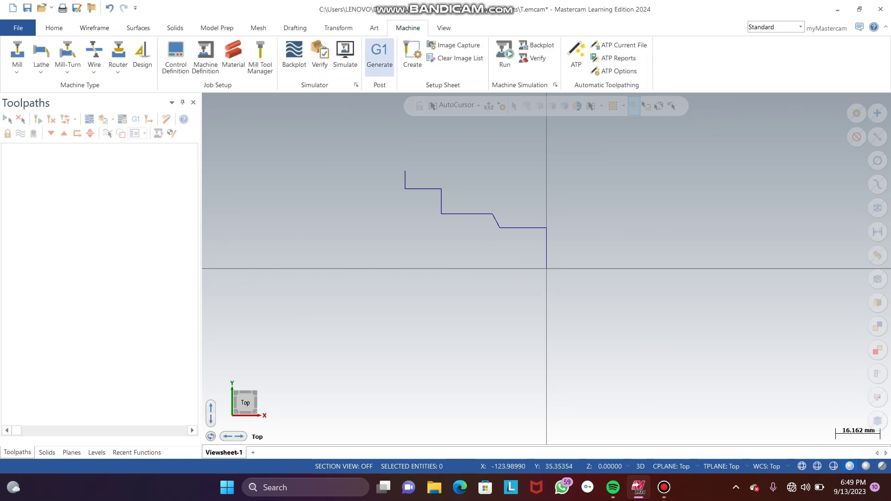
left_click(41, 65)
left_click(55, 84)
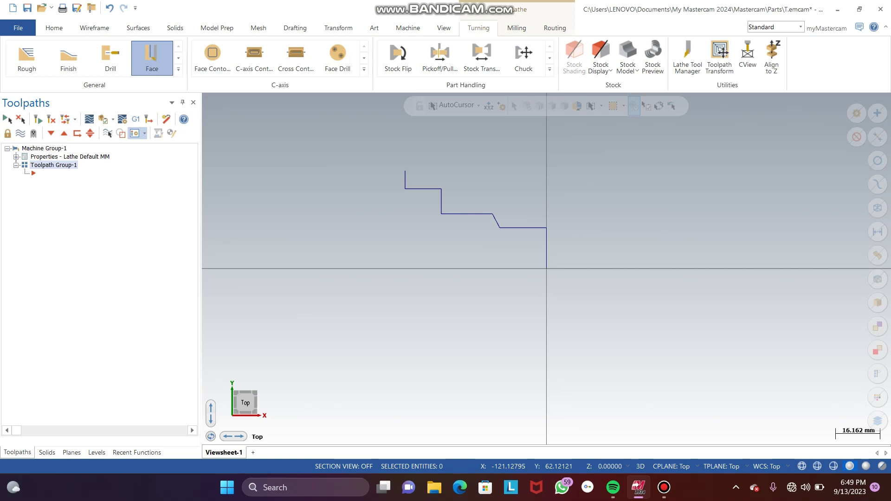
left_click(54, 181)
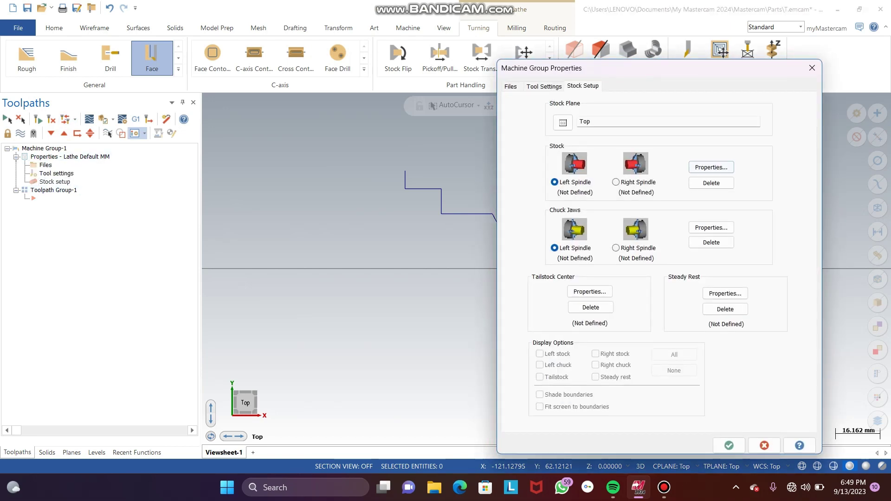
- Size the left-spindle stock from the profile's top endpoint: 57.912458 OD, 100 mm long
left_click(711, 167)
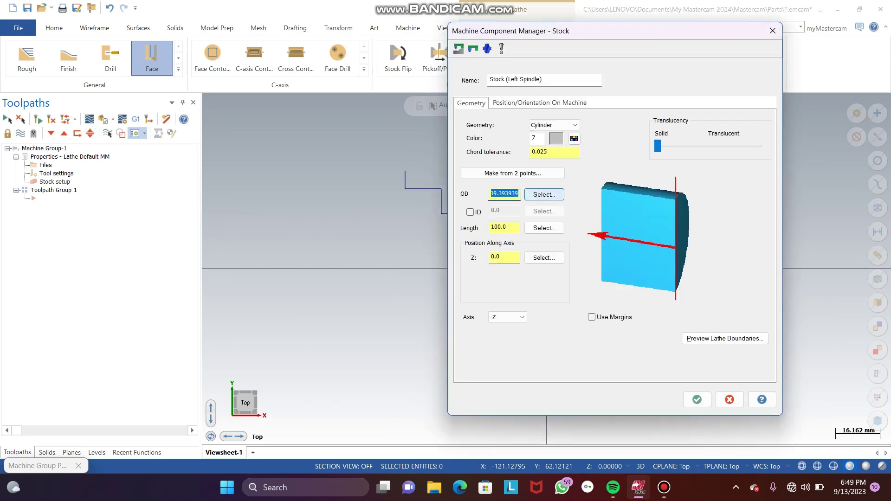
left_click(544, 194)
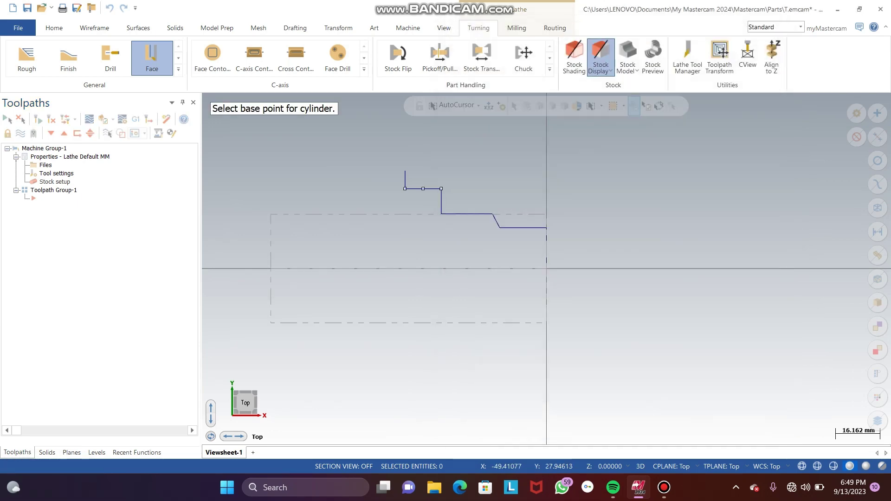
left_click(406, 189)
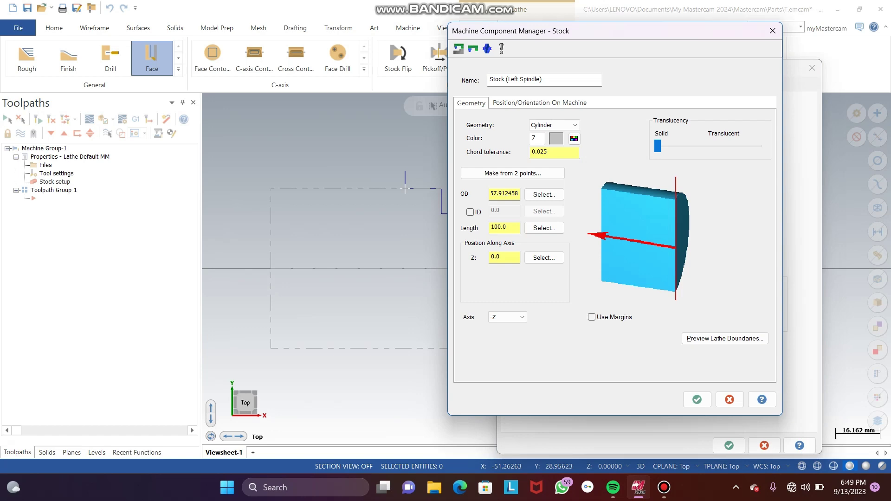
left_click(697, 399)
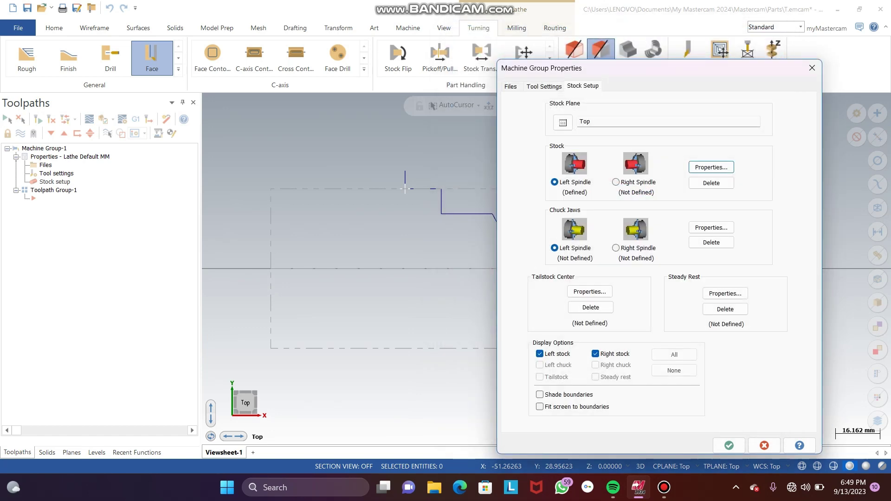
left_click(711, 227)
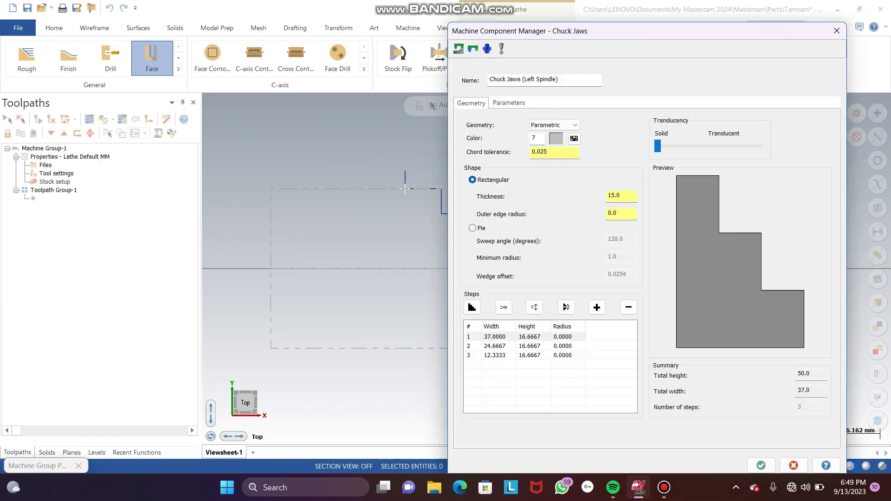
- Set the left-spindle chuck jaw clamping diameter to 55 mm
left_click(508, 103)
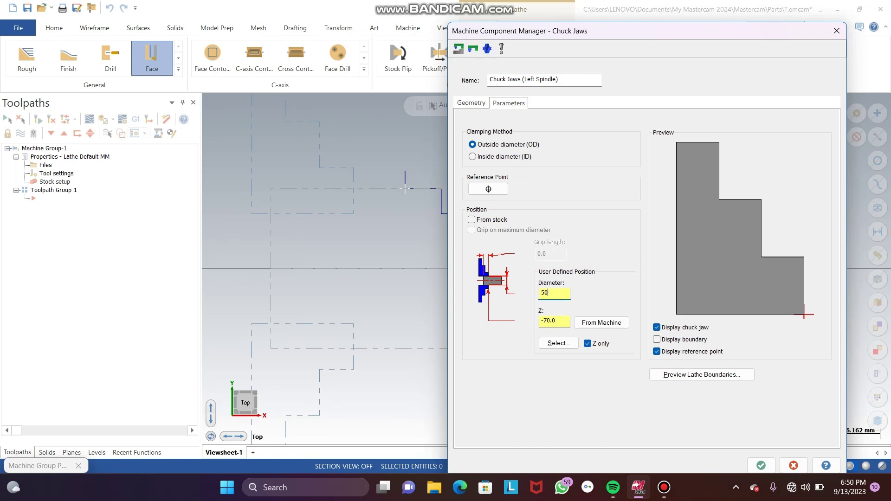
type("50")
key("Return")
key("BackSpace")
key("Return")
key("BackSpace")
key("Return")
- Set the chuck jaw Z position to -65 and close both property dialogs
left_click(559, 320)
key("BackSpace")
key("BackSpace")
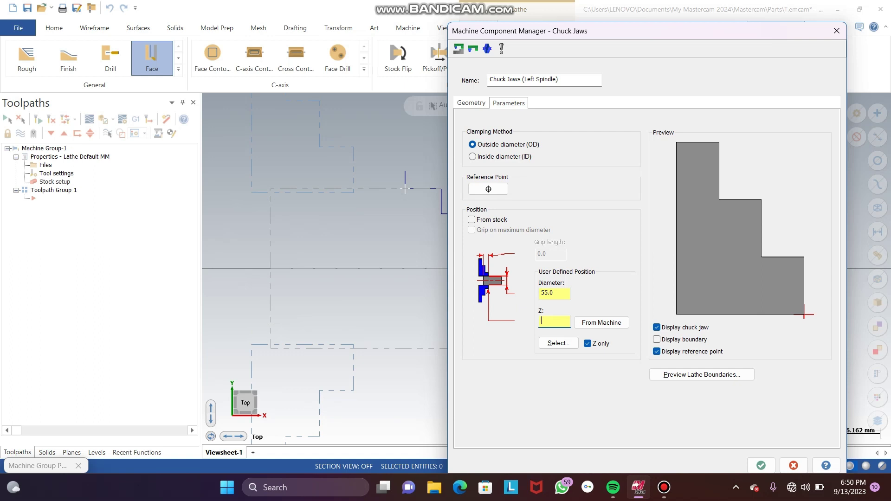
key("Return")
key("BackSpace")
type("-75")
key("Return")
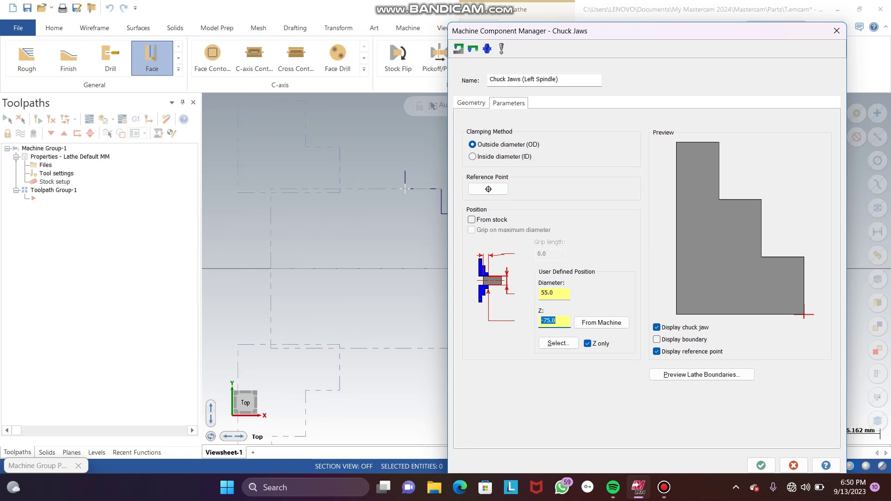
key("BackSpace")
key("Return")
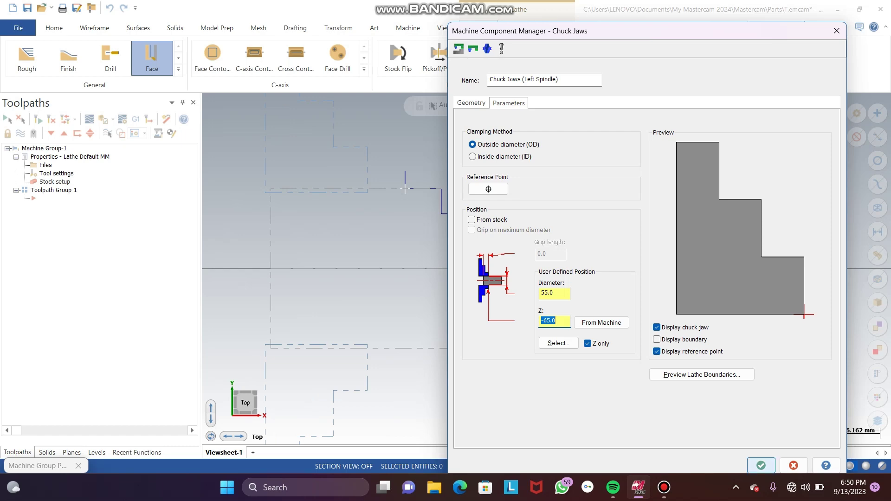
left_click(762, 465)
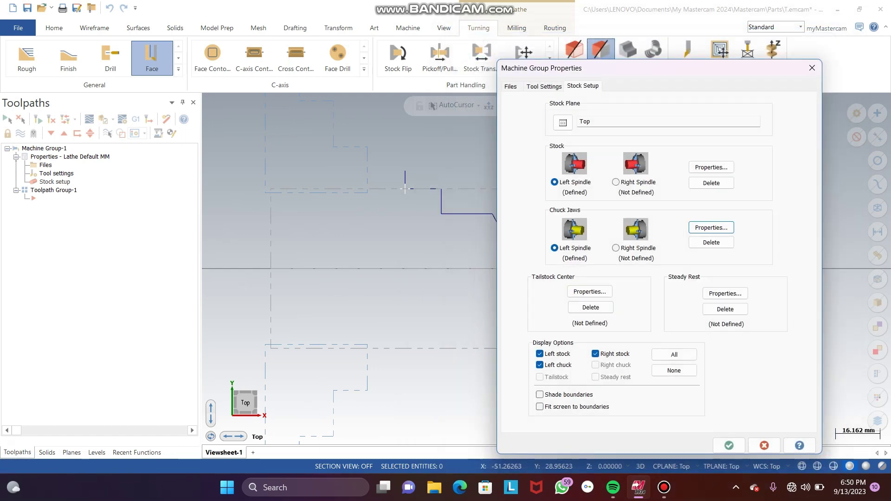
left_click(729, 445)
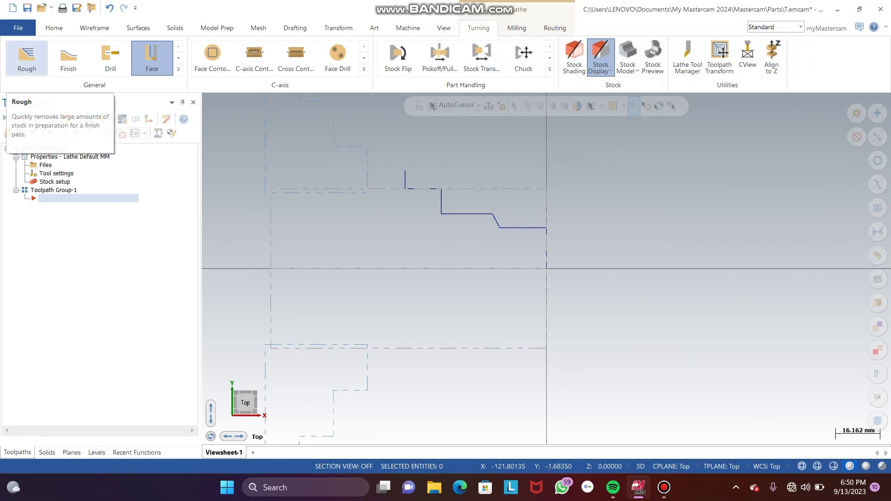
- Start a Lathe Rough toolpath and chain the stepped-shaft profile as its boundary
left_click(27, 58)
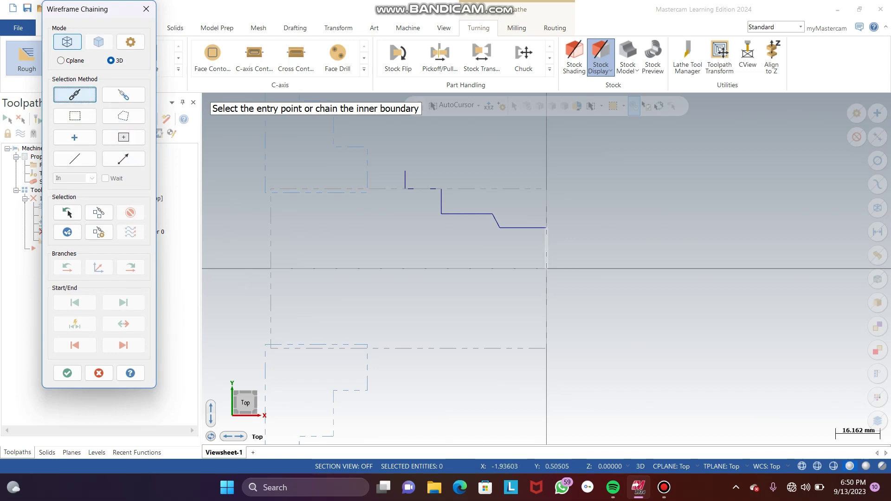
left_click(546, 266)
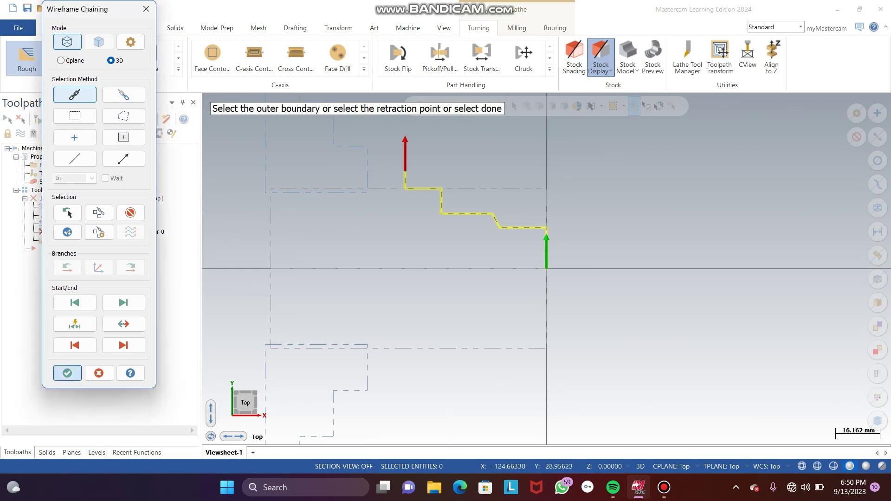
left_click(68, 374)
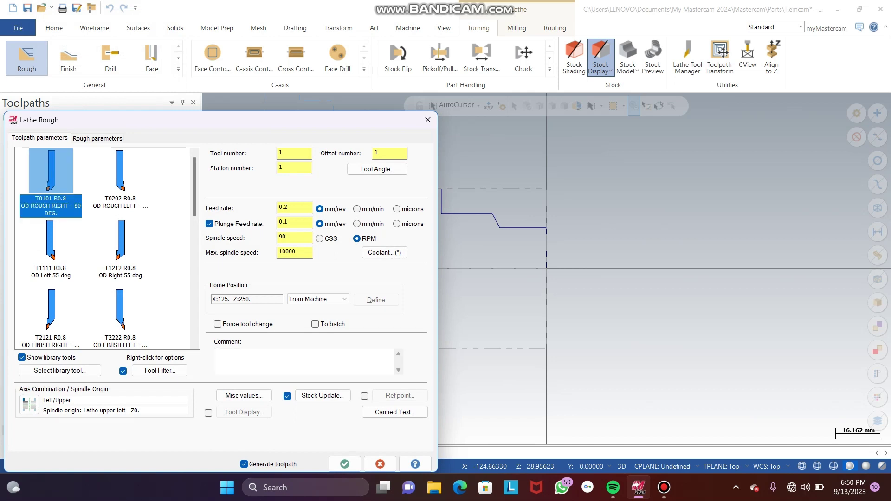
- Generate the Lathe Rough toolpath with tool T0101 and open it in Mastercam Simulator
left_click(345, 464)
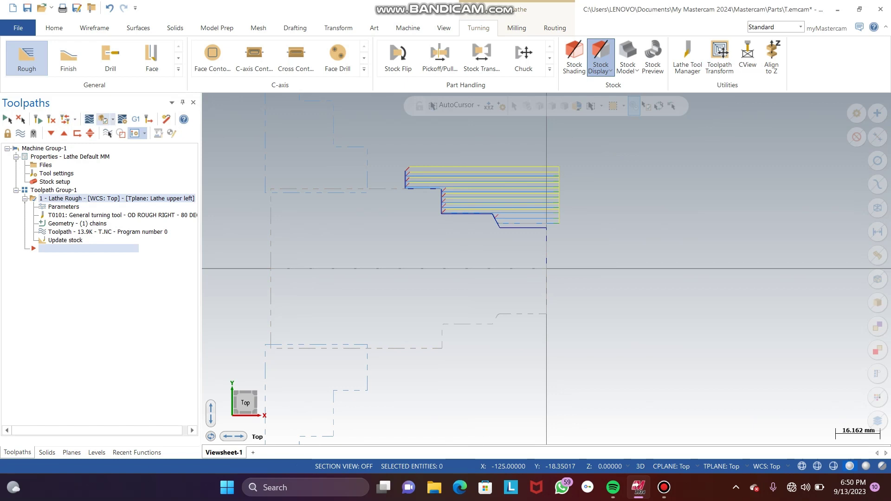
left_click(103, 120)
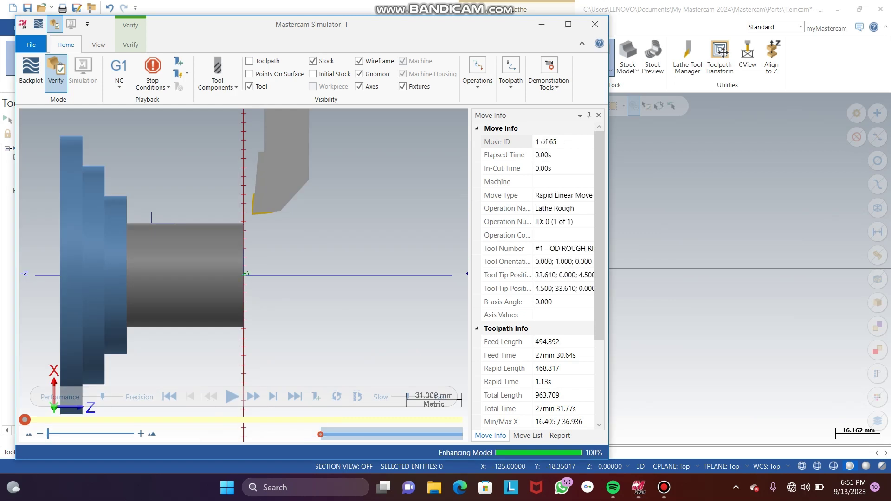
- Orbit to a 3D view and play the roughing simulation slower, replaying it from the start
middle_click_drag(259, 279, 246, 264)
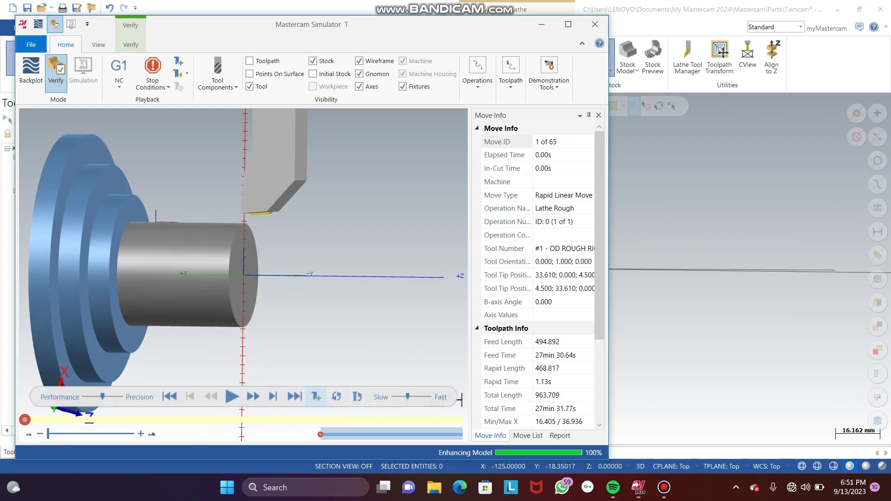
left_click(232, 396)
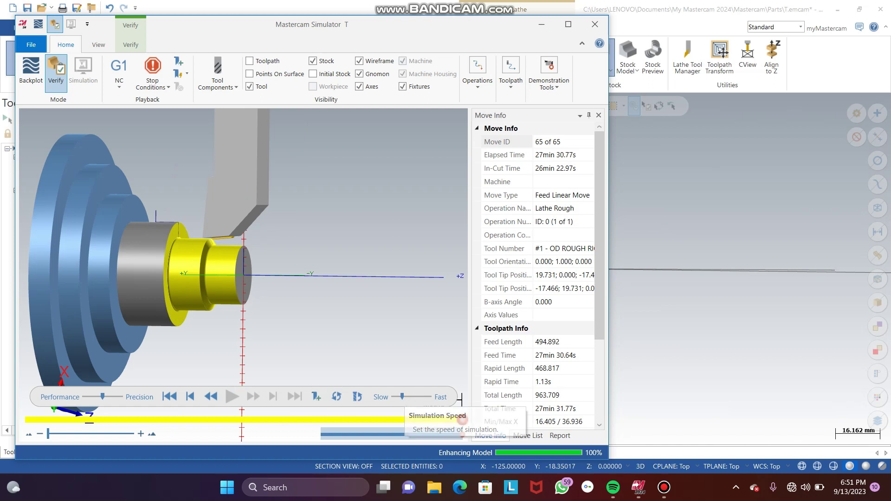
left_click_drag(407, 397, 402, 397)
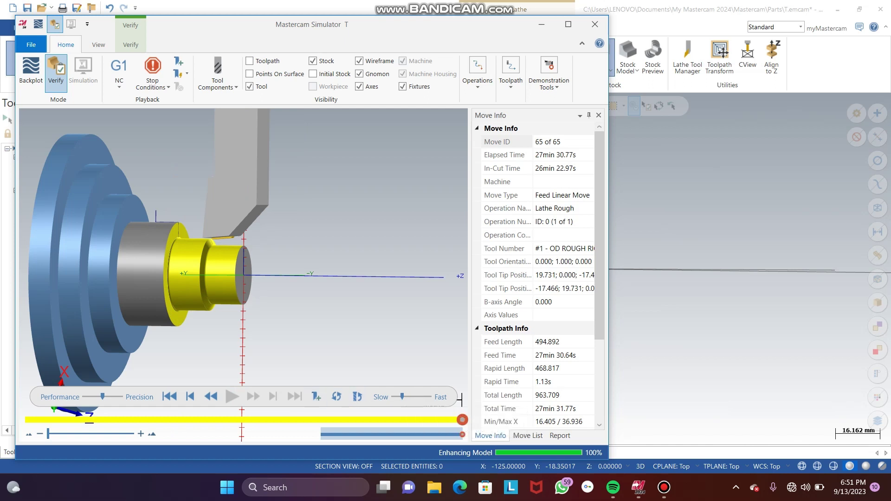
left_click(170, 397)
left_click(232, 397)
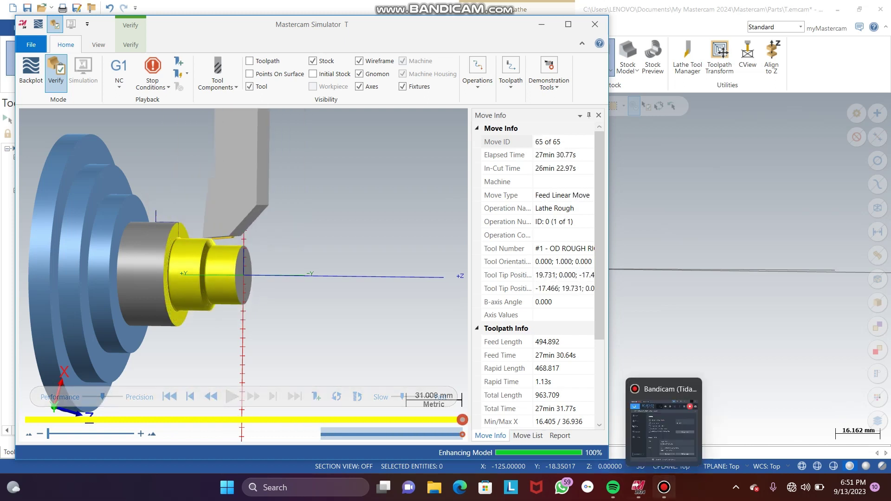
left_click(664, 487)
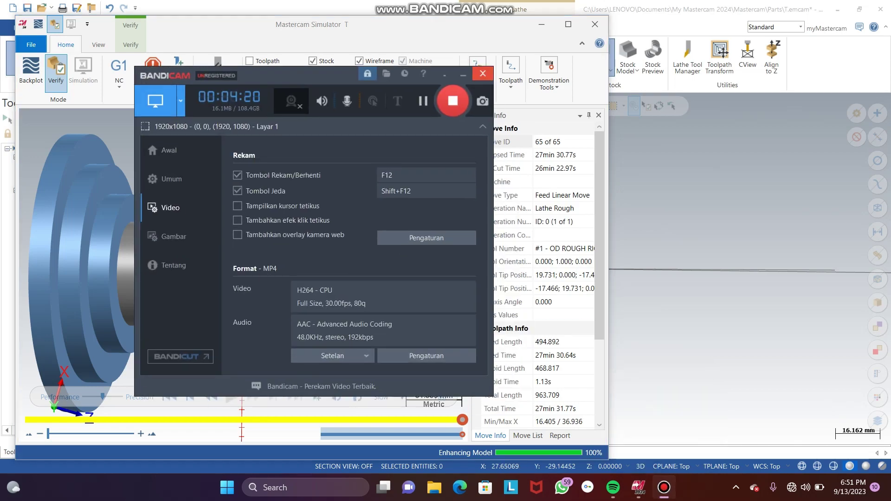